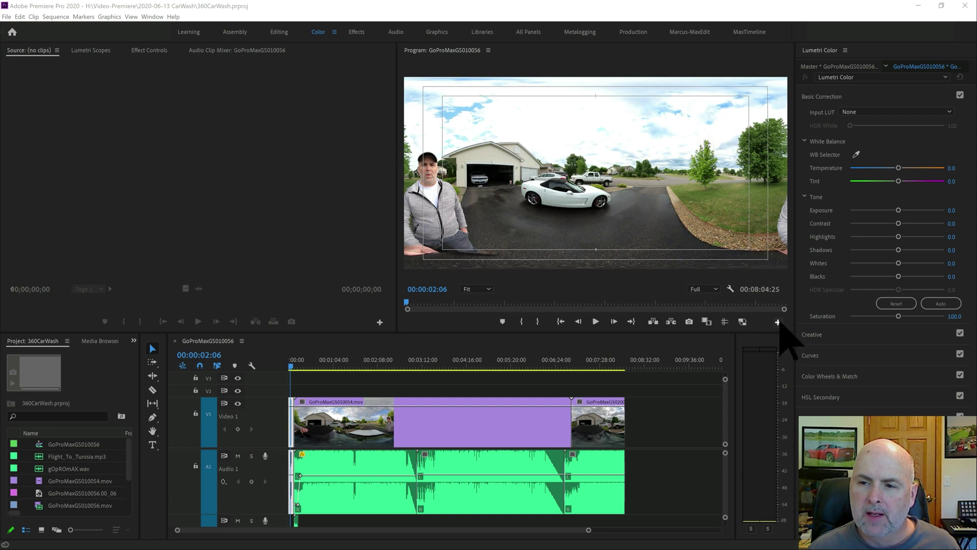
Add the Toggle VR Video Display button to the Program Monitor and turn VR view on
click(777, 322)
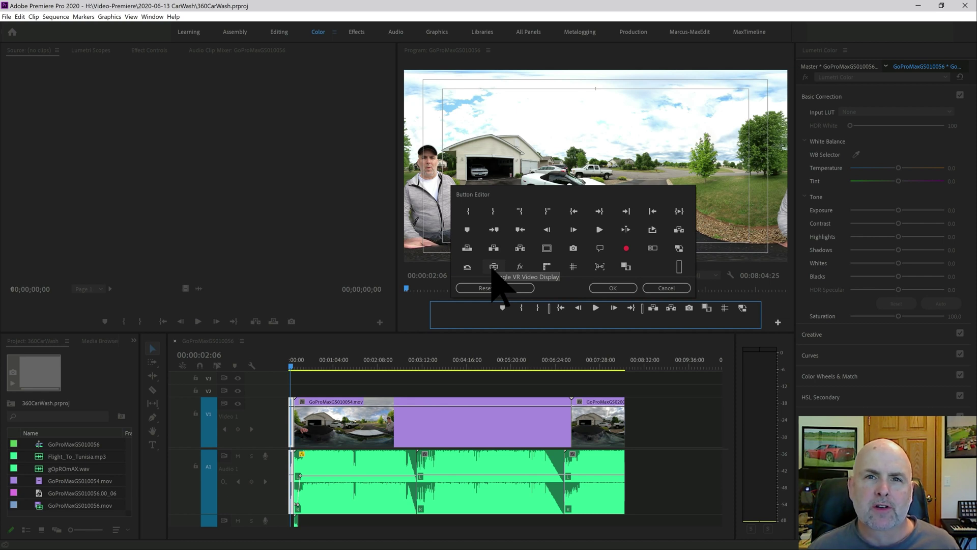
click(494, 266)
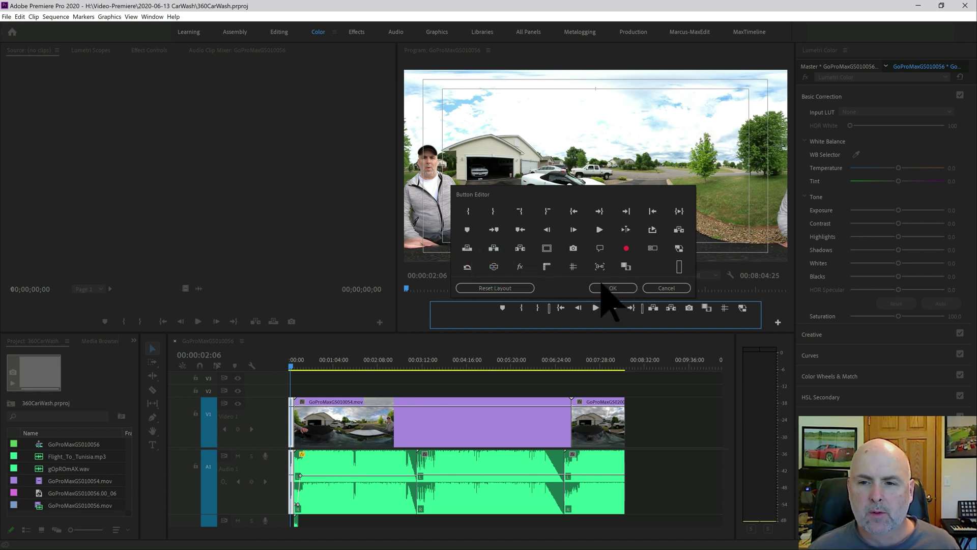
drag(494, 266, 743, 310)
click(610, 287)
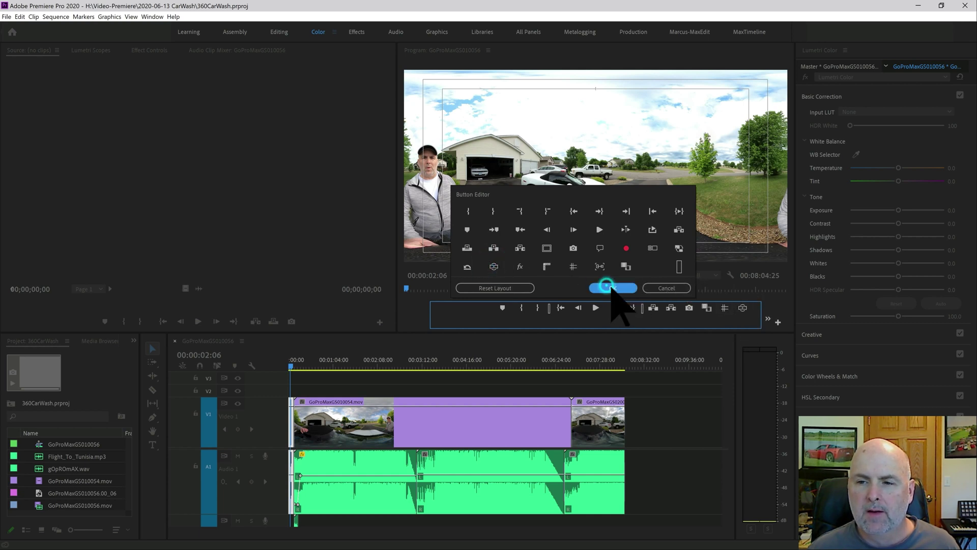
click(742, 321)
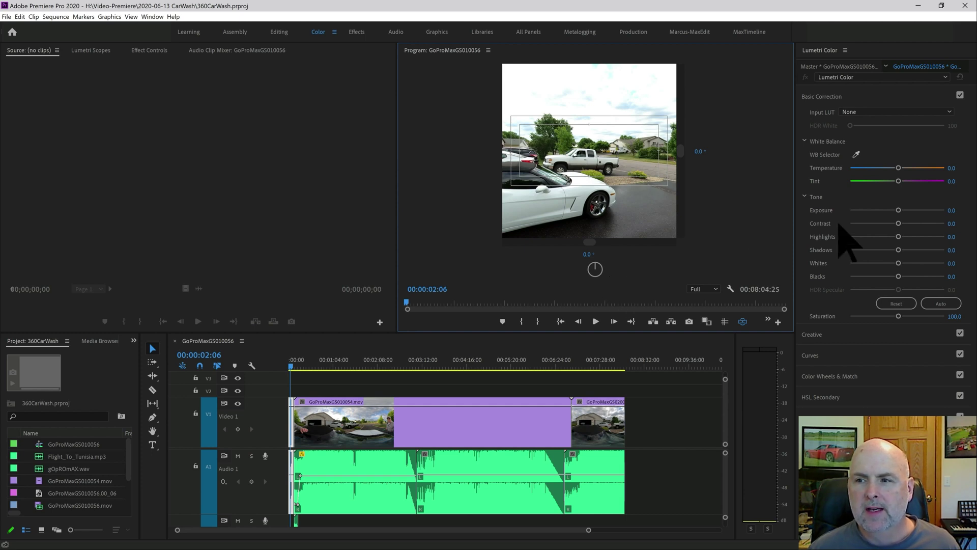
click(365, 32)
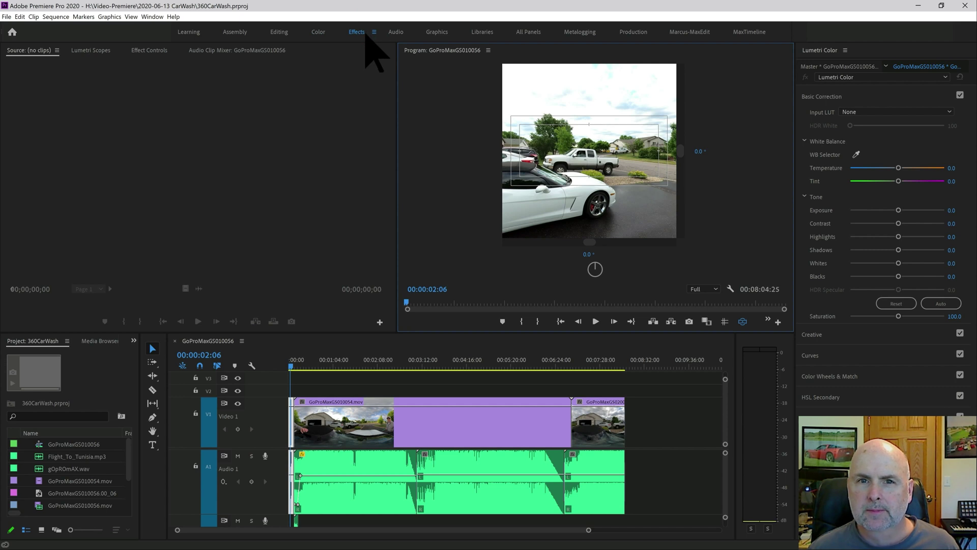
Search for 'Offset' and drag the Distort > Offset effect onto the 360 clip
click(856, 62)
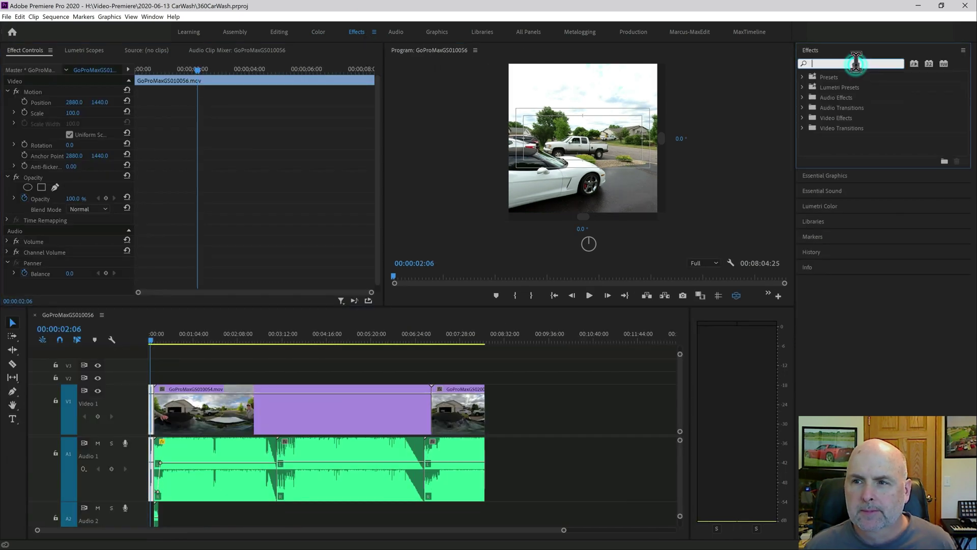
text(Off)
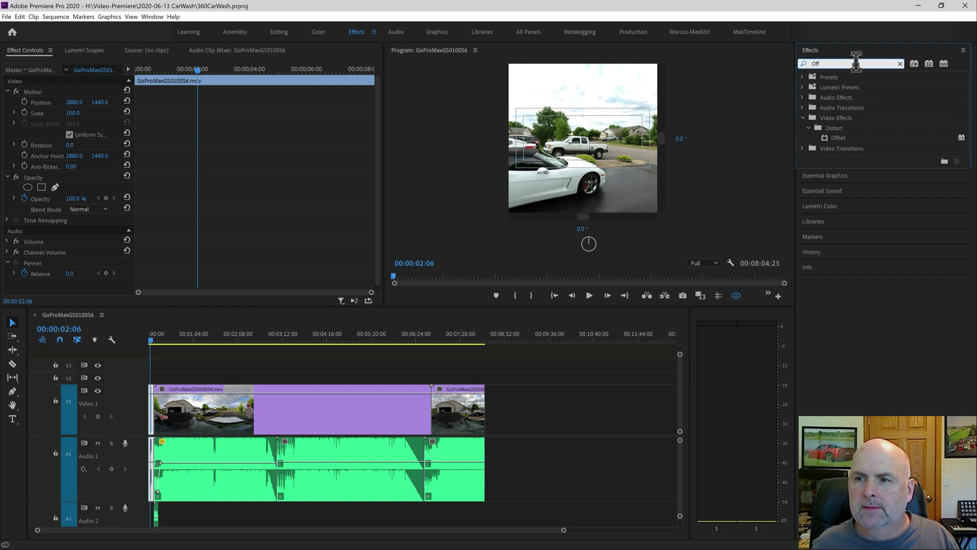
text(set)
click(838, 137)
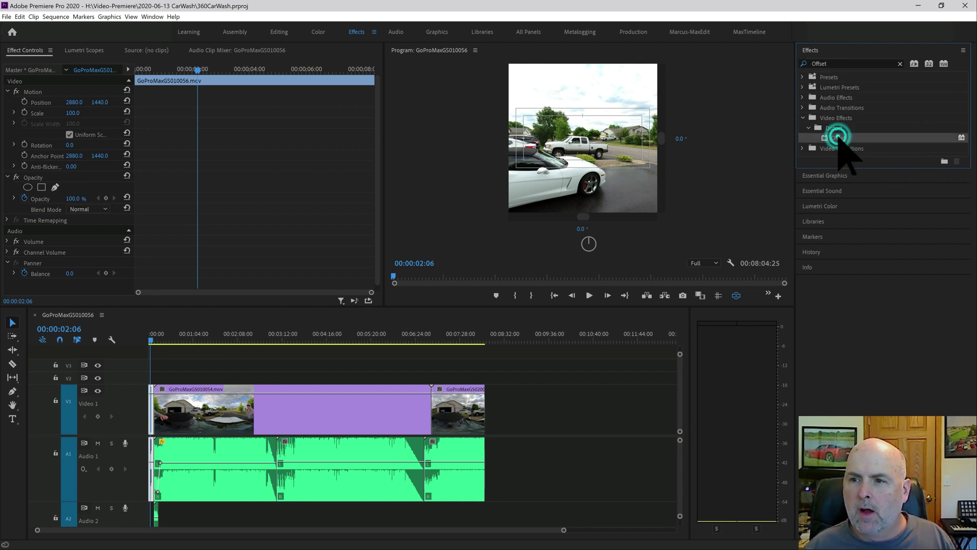
drag(837, 138, 153, 393)
scroll(122, 260, down, 3)
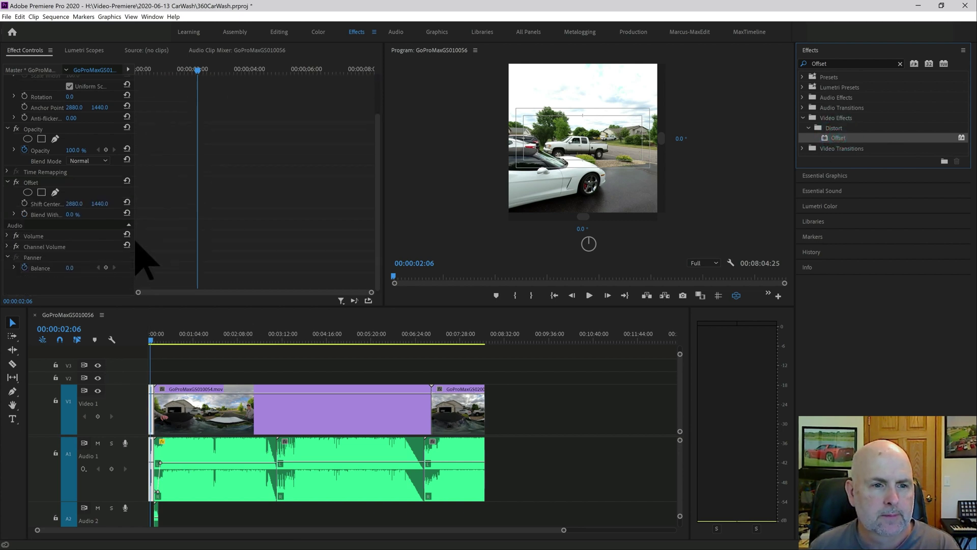
Select the Offset effect and set its Shift Center X to 4000
click(28, 182)
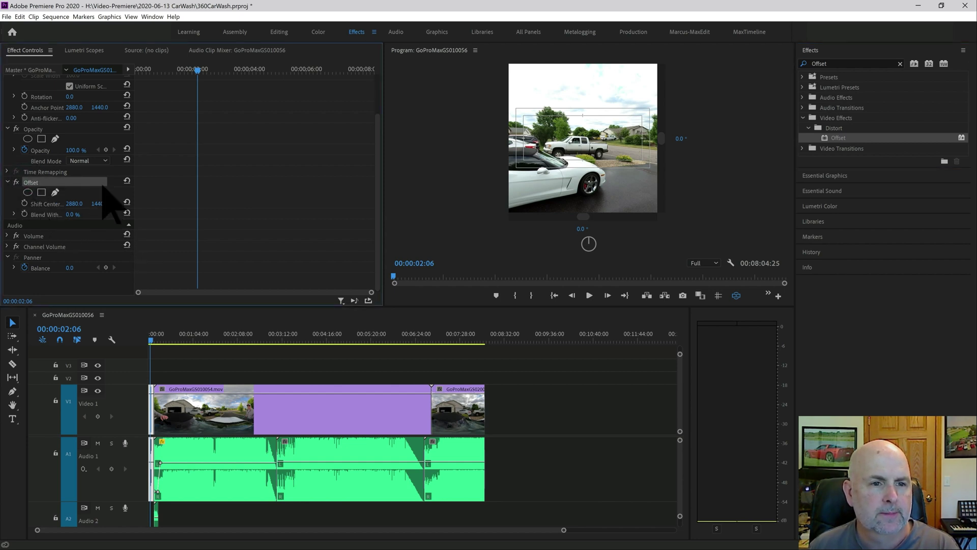
click(77, 203)
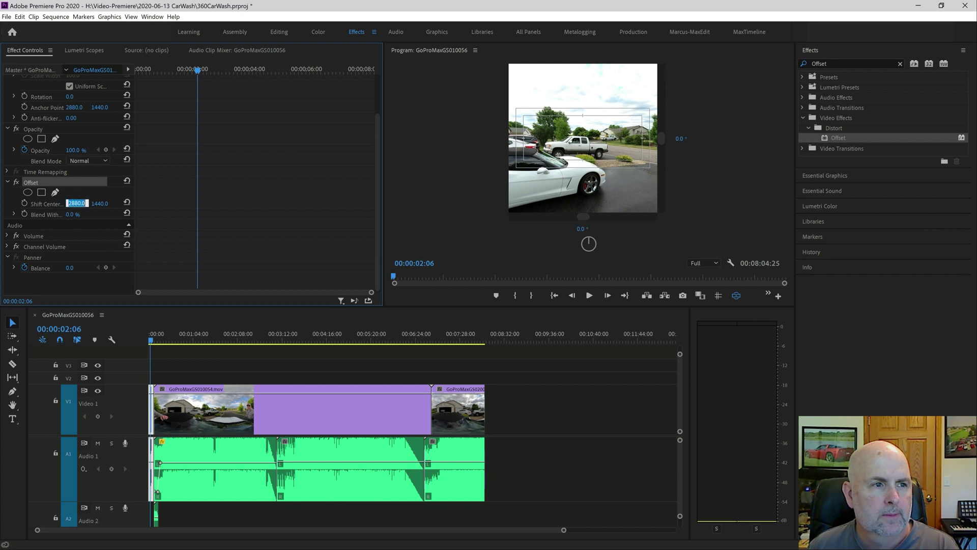
click(83, 202)
double_click(81, 203)
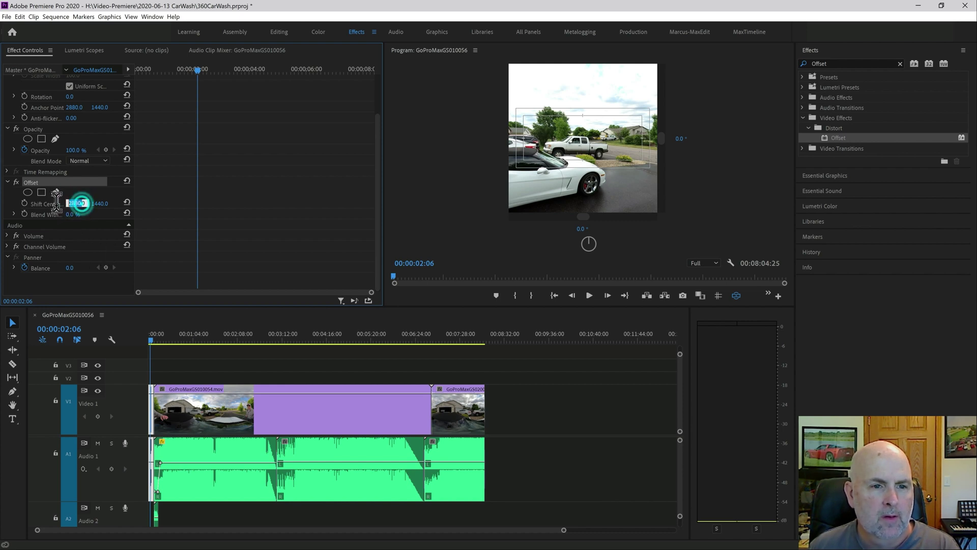
text(4000)
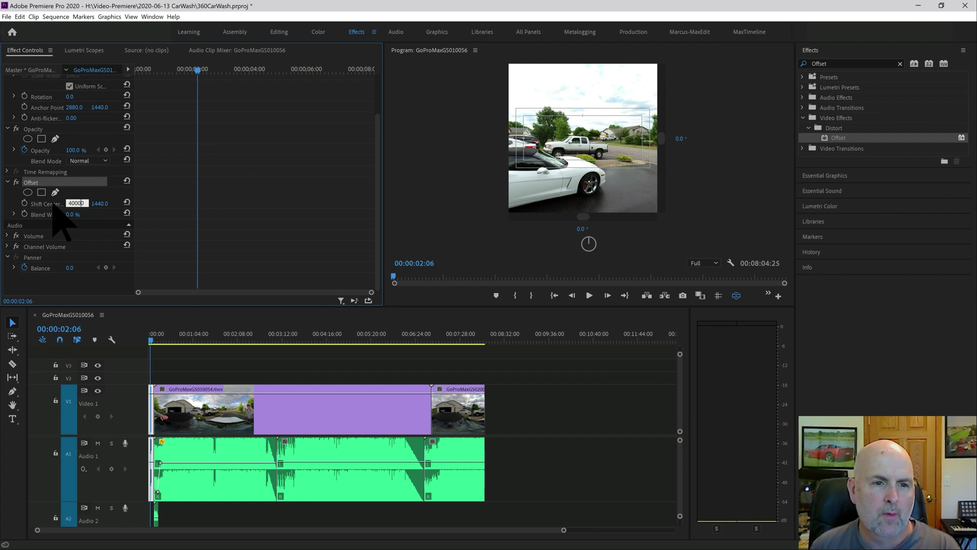
key(Return)
key(backslash)
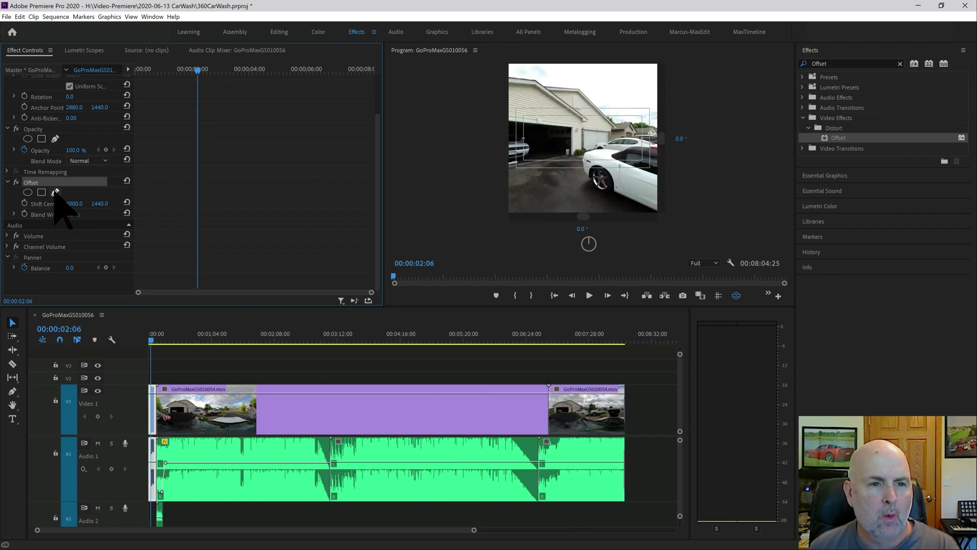
Raise Shift Center X to 5000, then settle on 5450
click(78, 202)
text(5000)
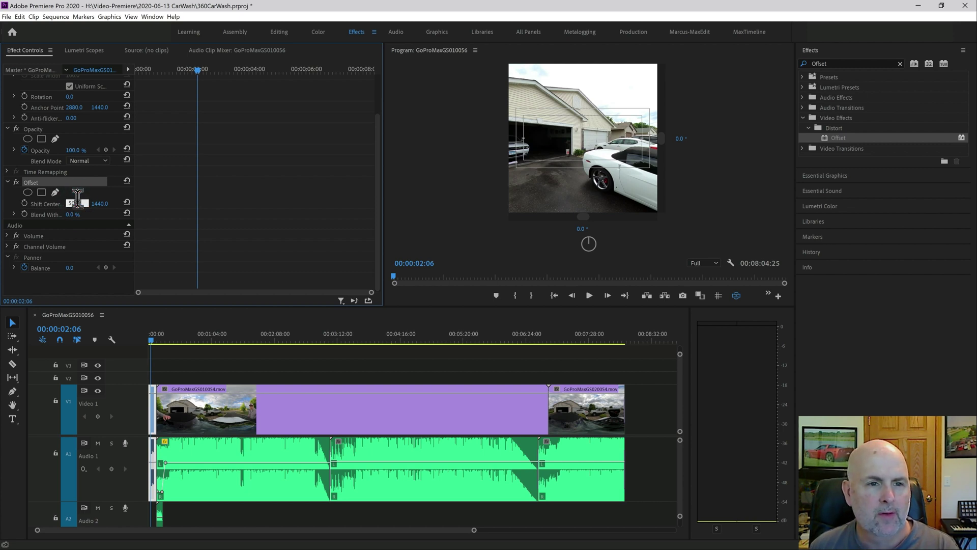
key(Return)
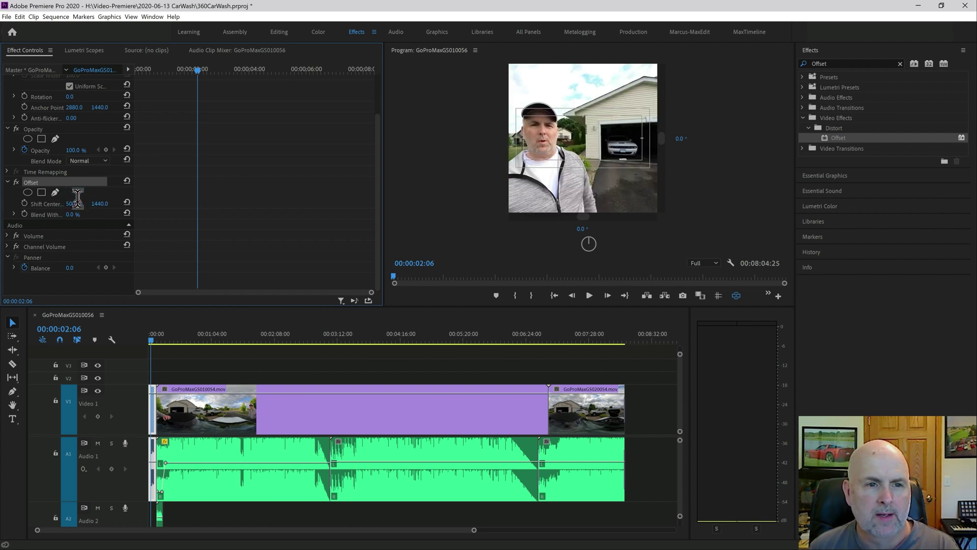
click(76, 203)
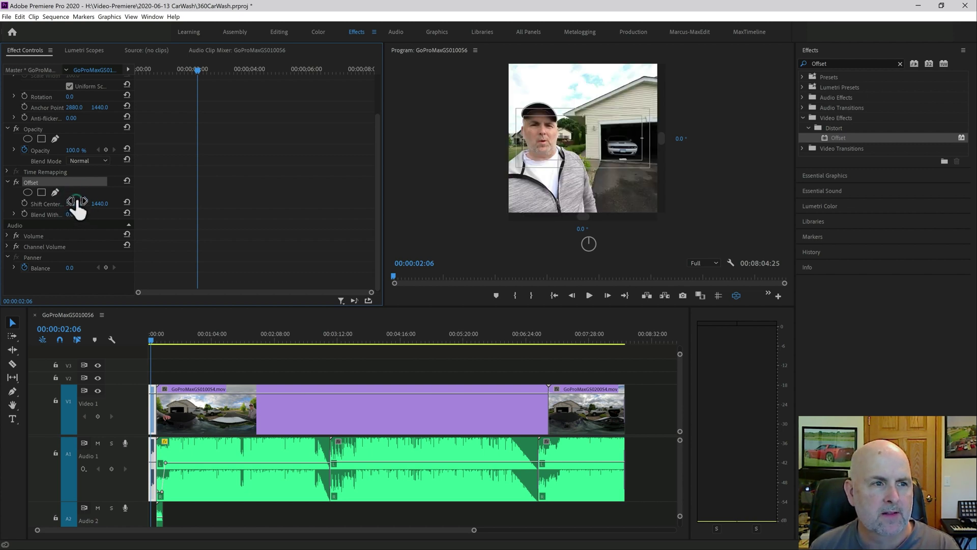
text(54)
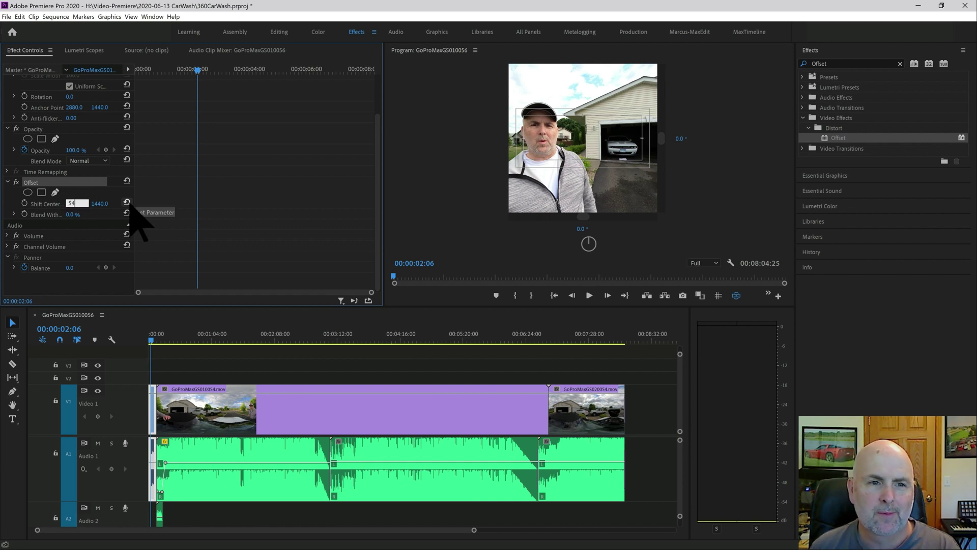
text(50)
key(Return)
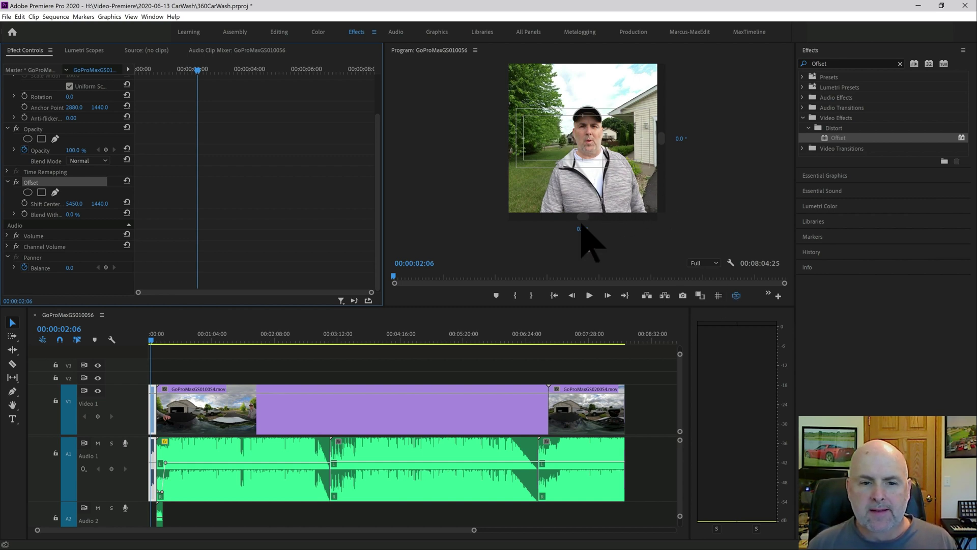
At 00:00:38:10, drop Offset onto the 360 clip and try Shift Center X 1000
click(186, 340)
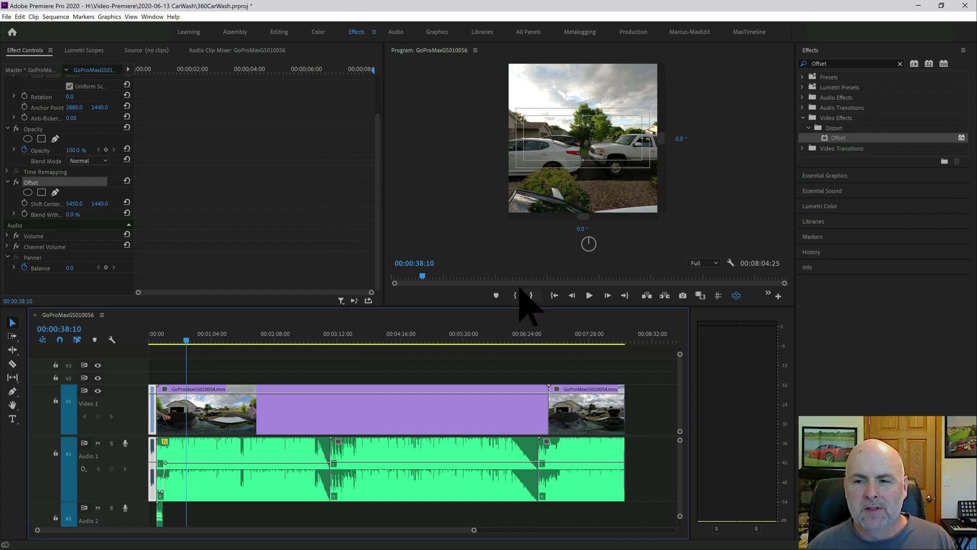
drag(839, 137, 410, 397)
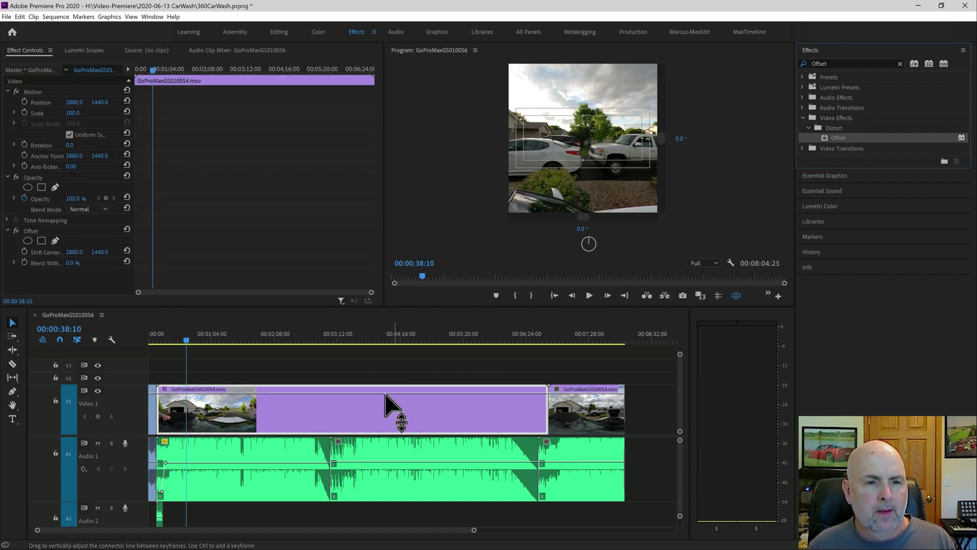
click(75, 252)
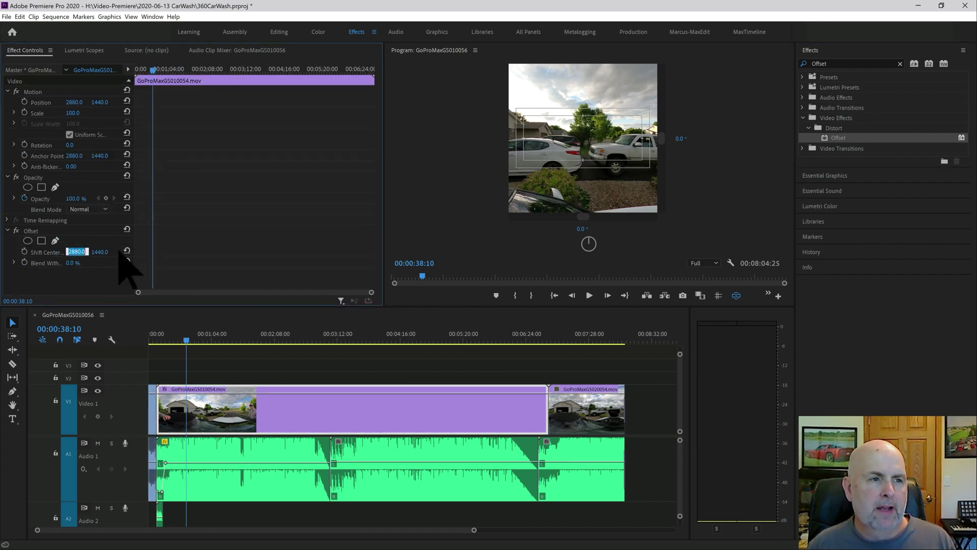
text(1000)
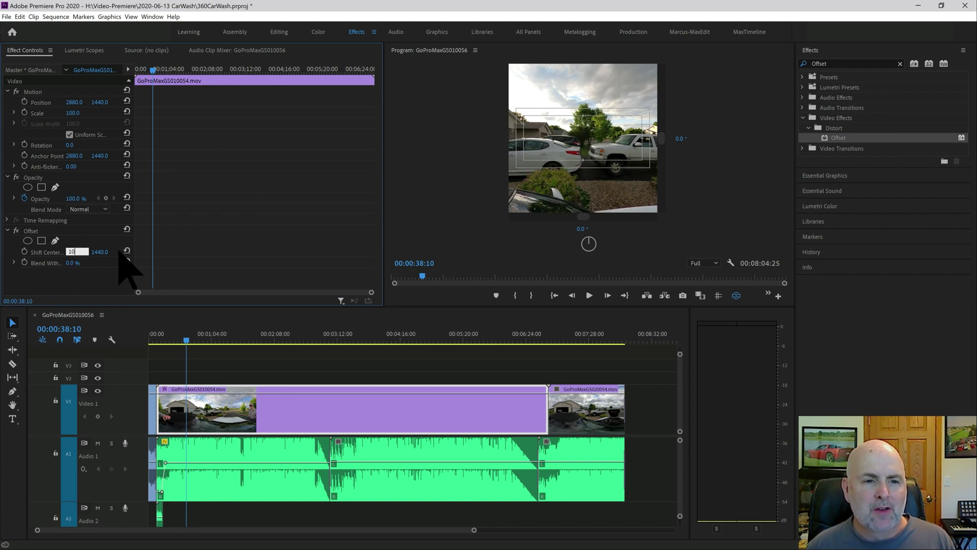
key(Return)
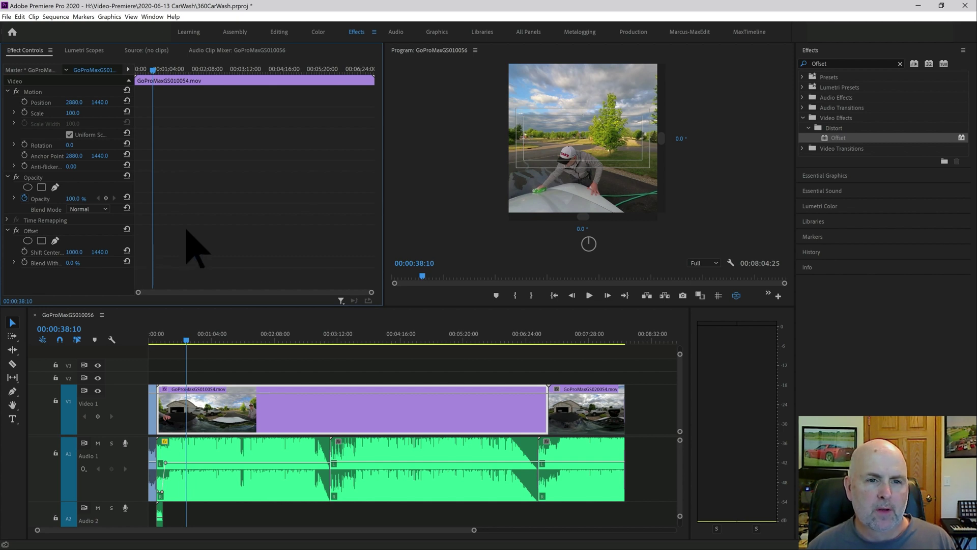
Change Shift Center X to 1600 and play back to check the road-facing view
click(76, 252)
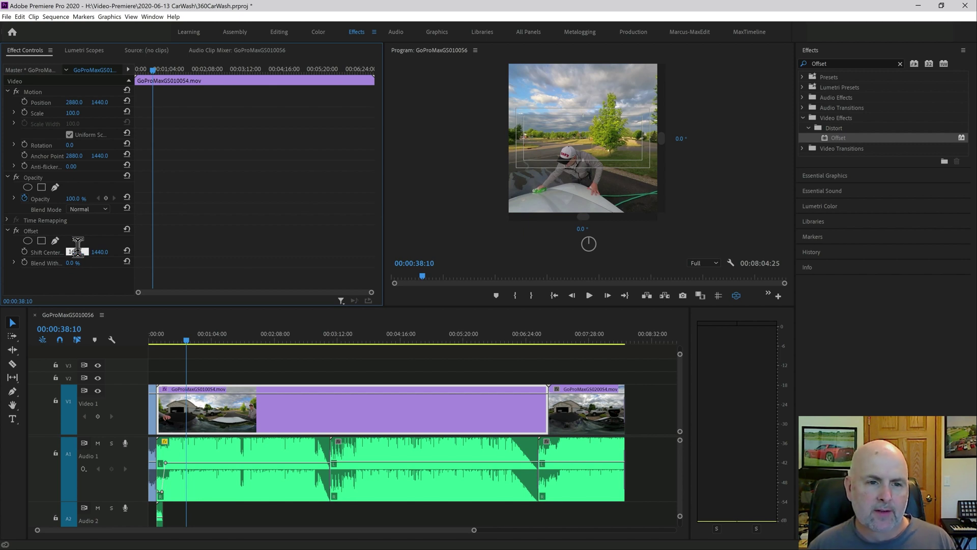
text(1600)
key(Return)
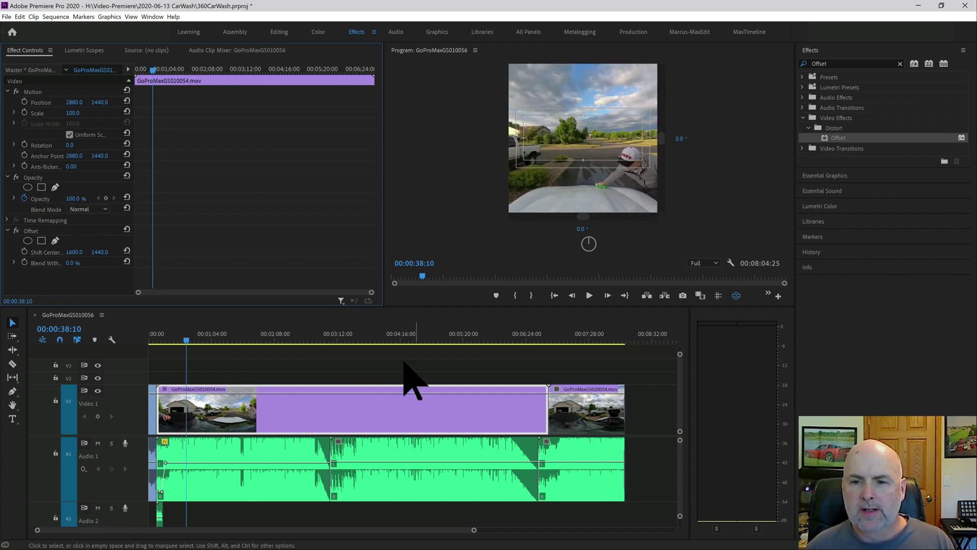
click(588, 295)
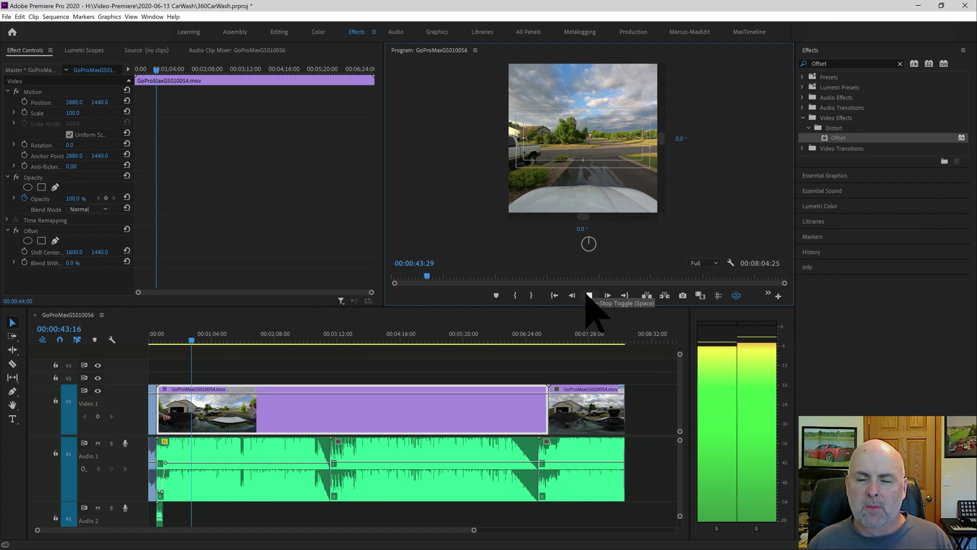
click(588, 295)
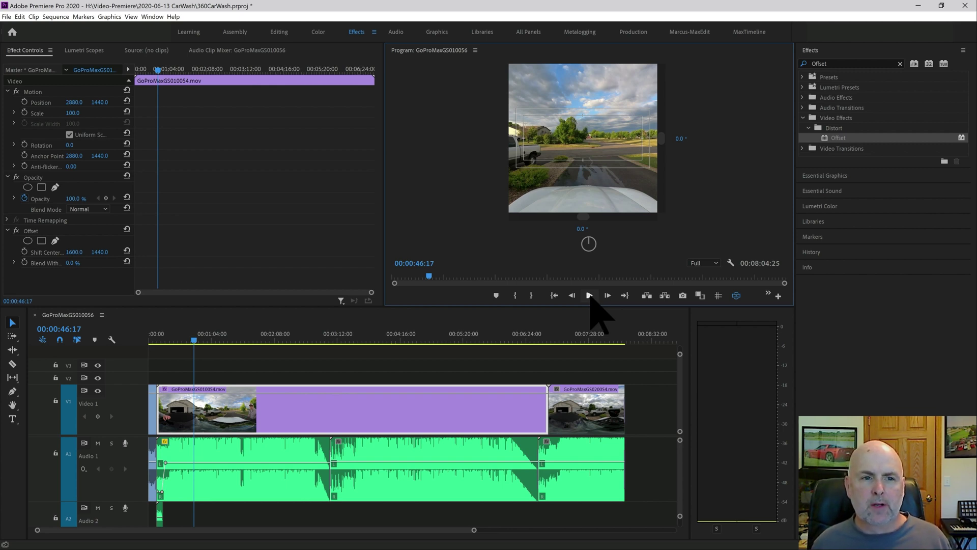
click(53, 252)
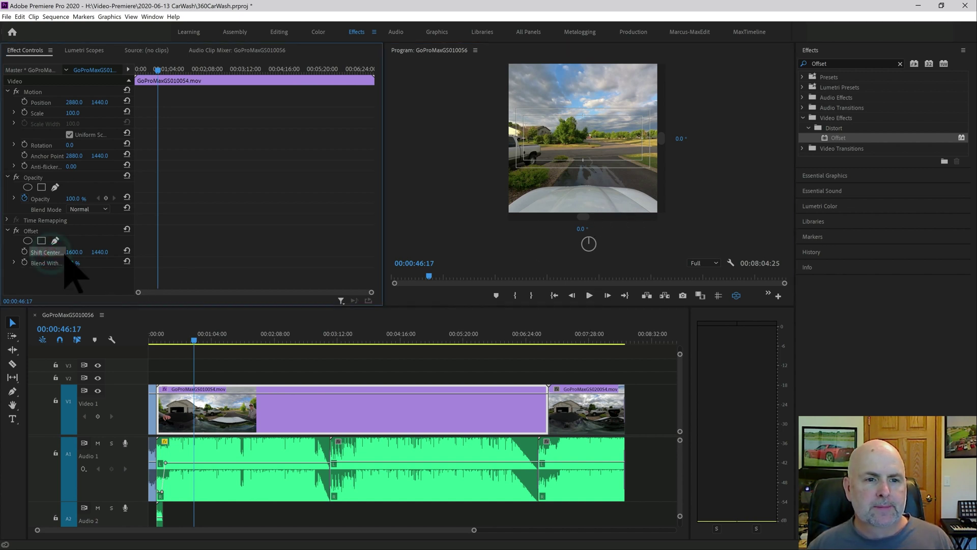
Add a Shift Center keyframe, set X to 3800 at 00:02:29:00, then return to 00:00:31:08
click(24, 251)
click(218, 69)
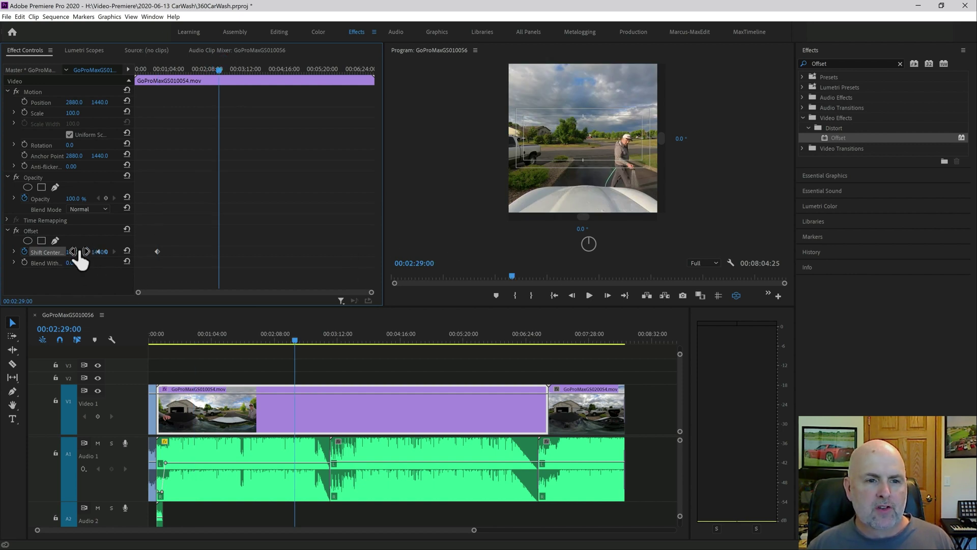
click(78, 251)
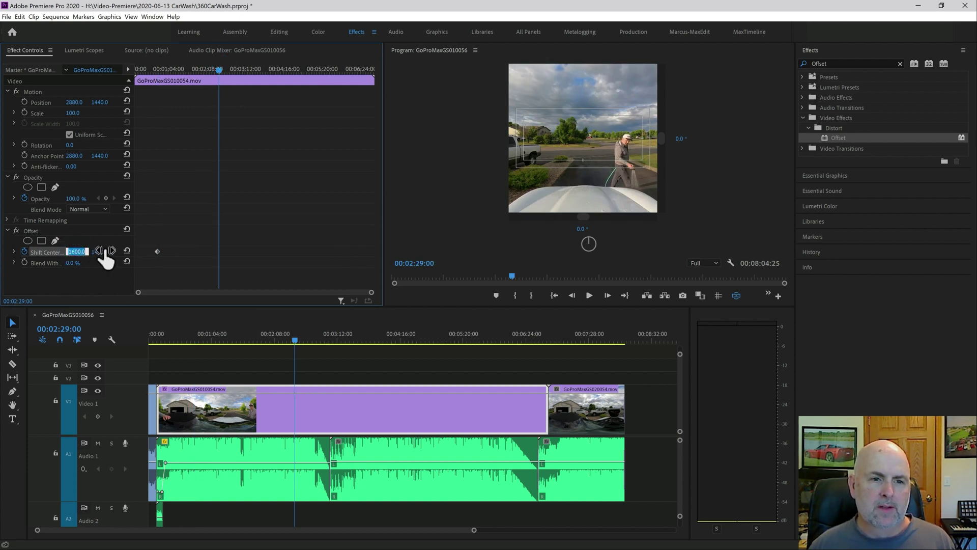
text(3800)
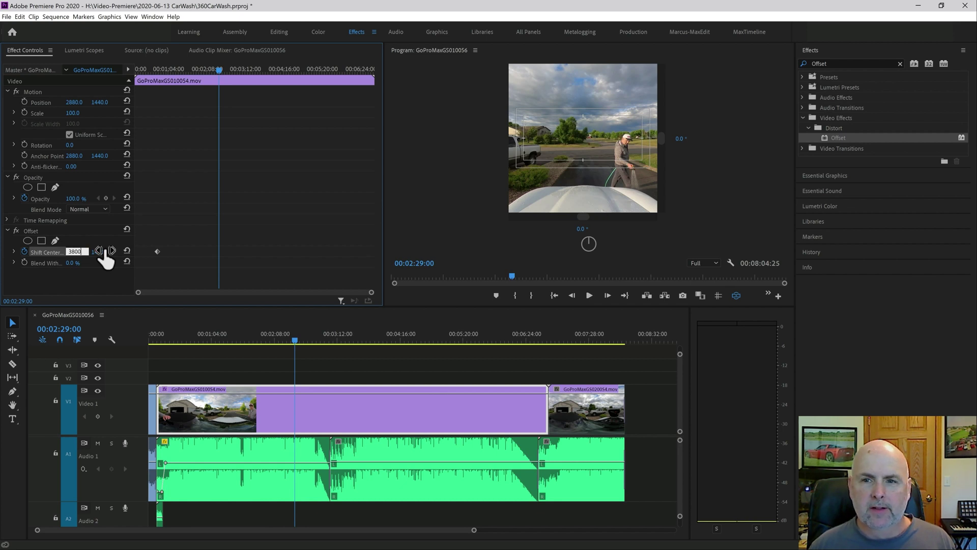
key(Return)
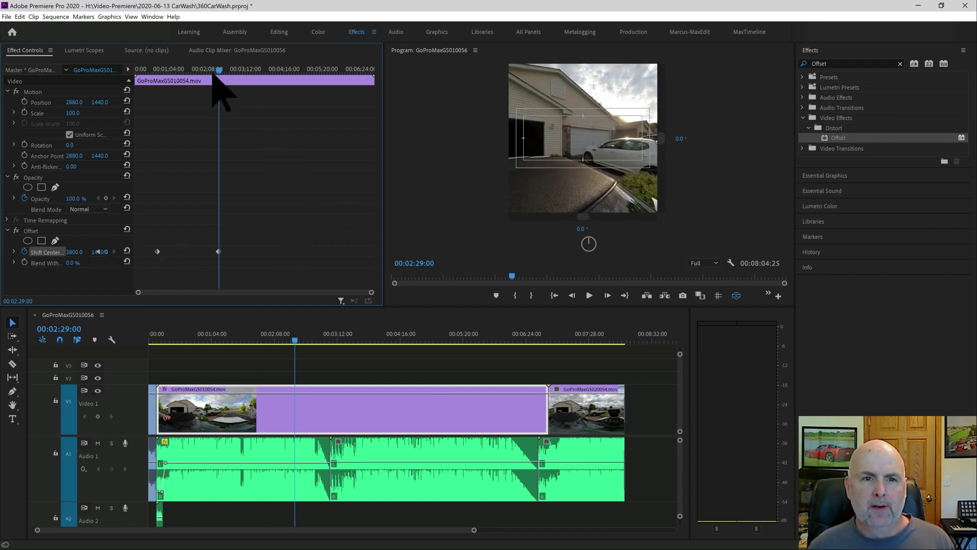
drag(212, 68, 148, 85)
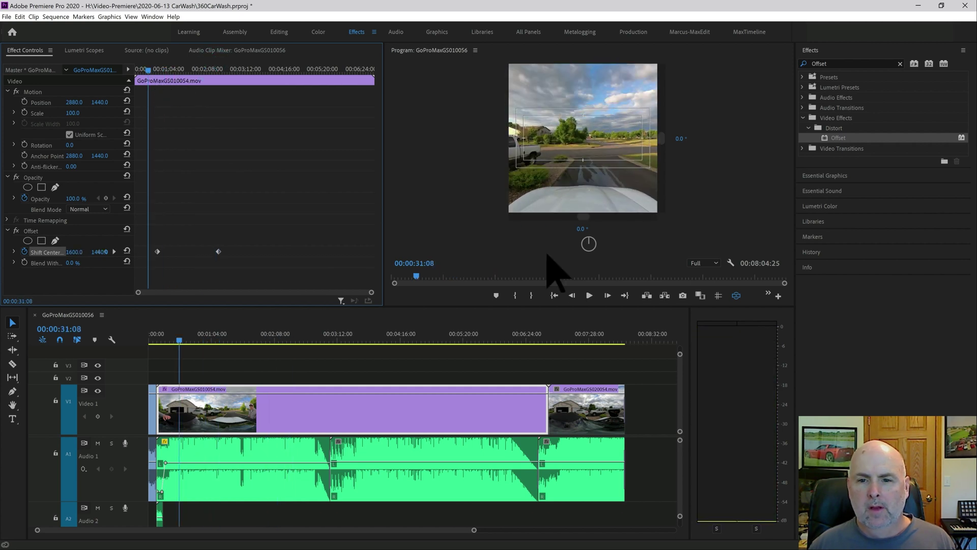
click(589, 295)
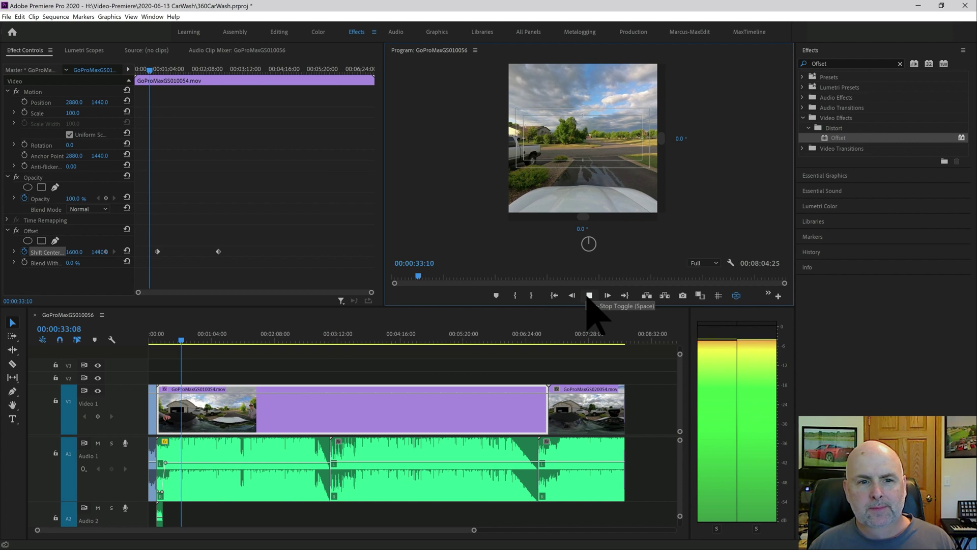
click(589, 296)
click(173, 69)
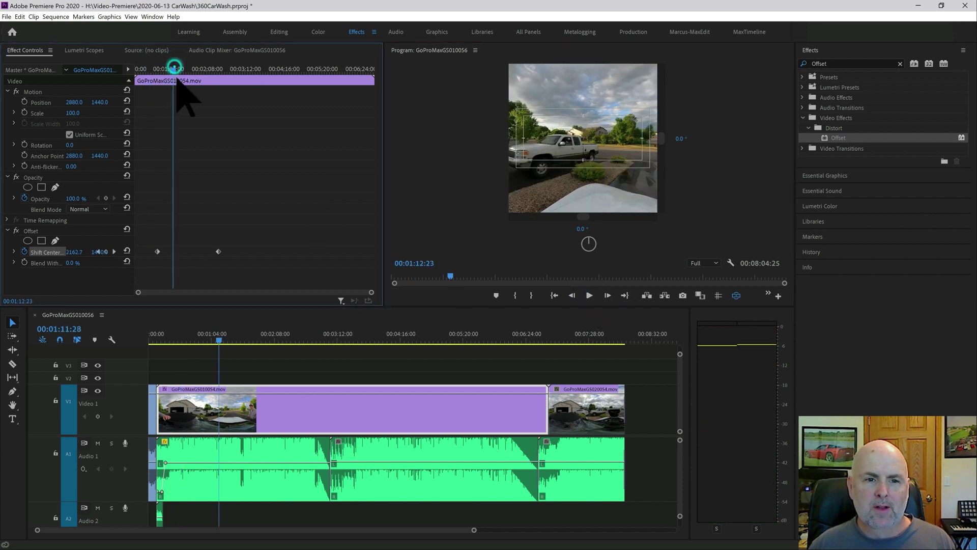
click(589, 295)
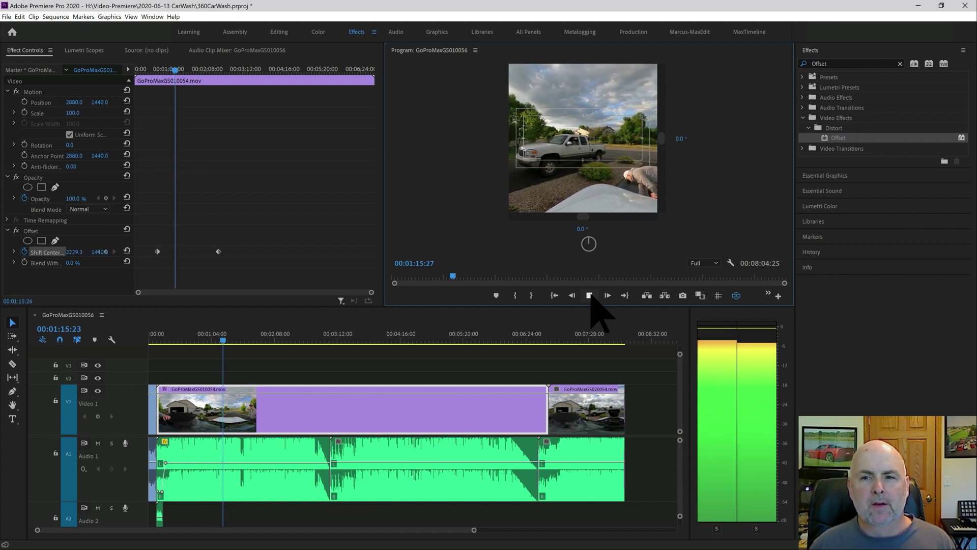
click(589, 295)
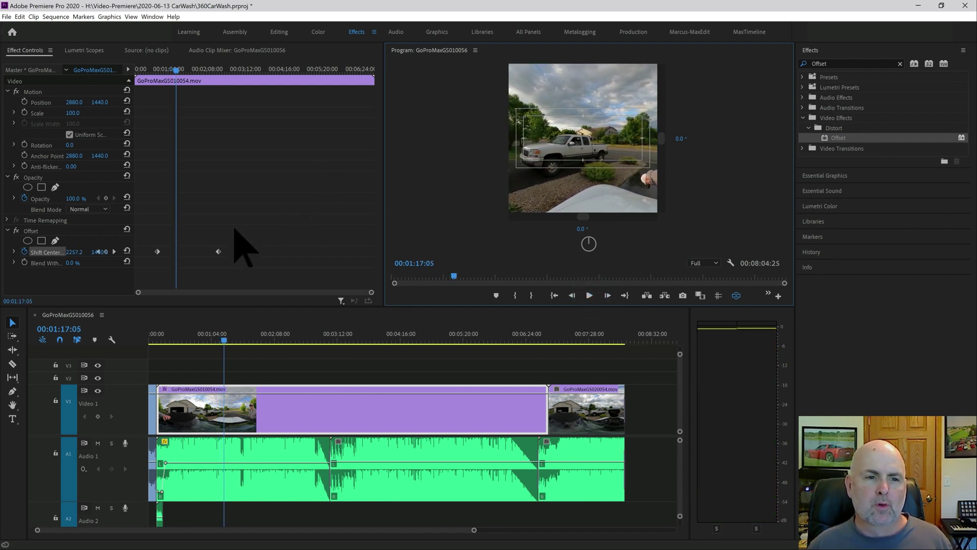